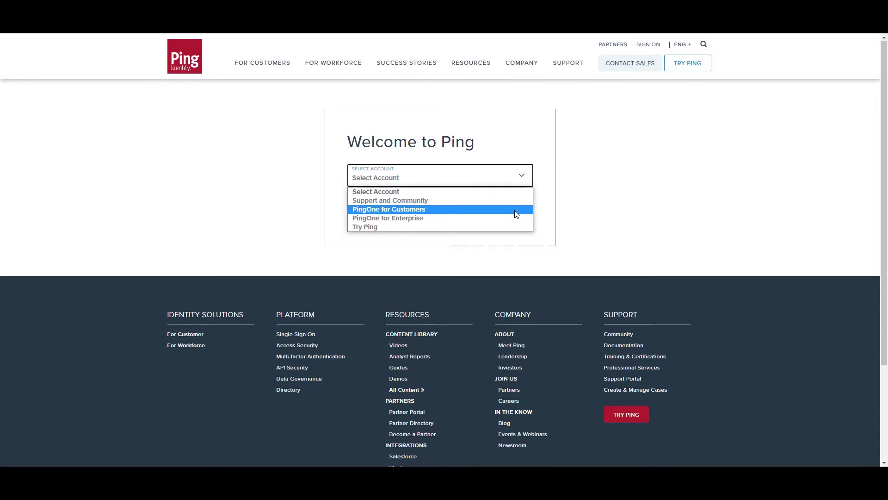
- Choose PingOne for Customers from the Select Account list on the Welcome to Ping page
{"action": "left_click", "coordinate": [516, 214]}
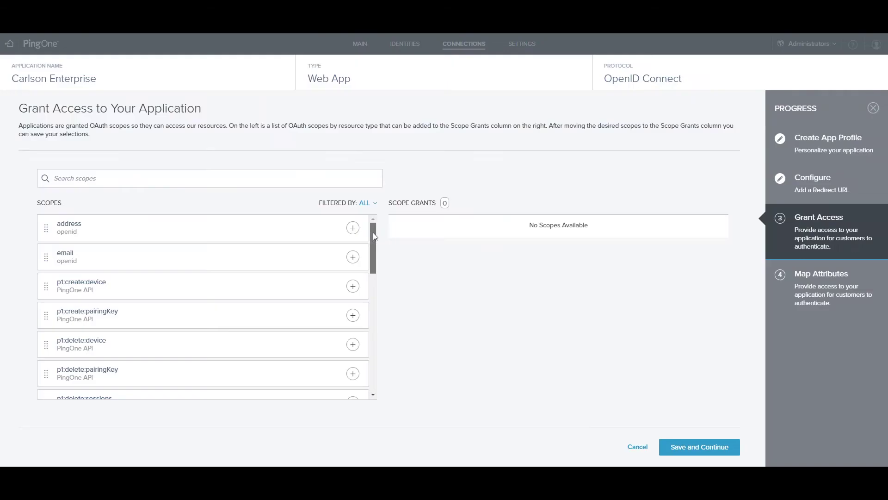
{"action": "left_click_drag", "start_coordinate": [372, 233], "coordinate": [365, 368]}
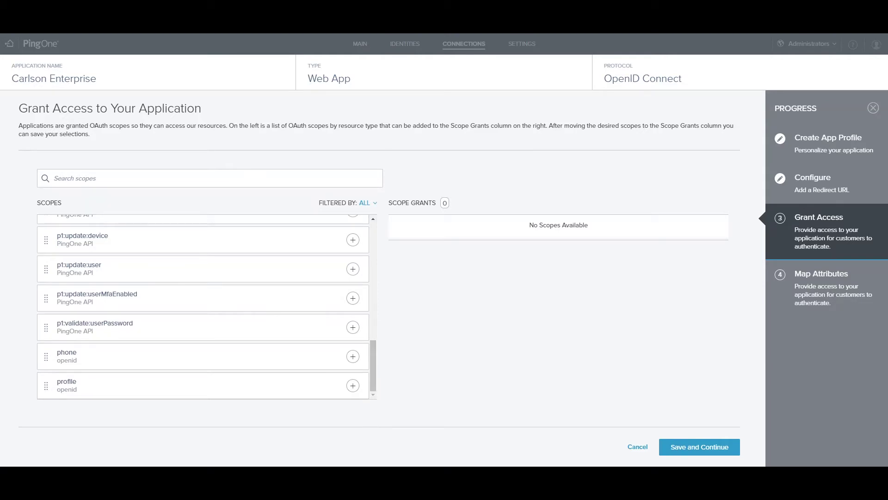
- Add profile, email and phone to the Carlson Enterprise app's Scope Grants
{"action": "left_click", "coordinate": [353, 387]}
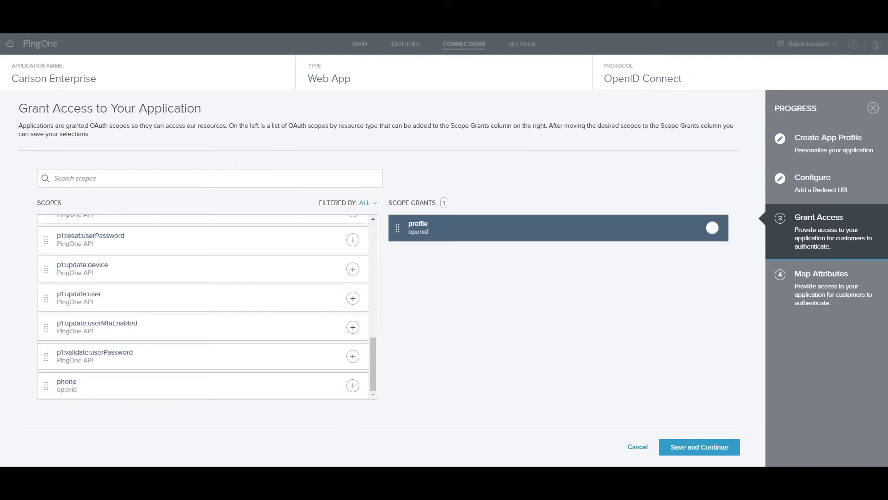
{"action": "left_click_drag", "start_coordinate": [374, 382], "coordinate": [372, 259]}
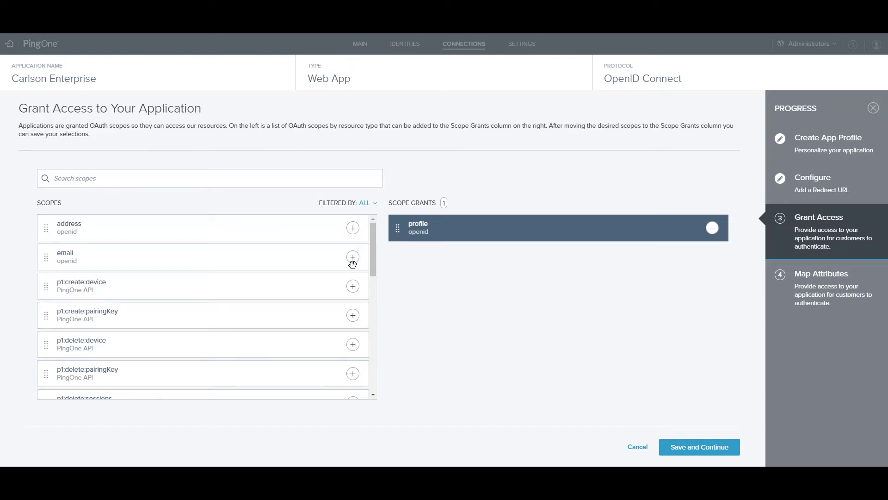
{"action": "left_click", "coordinate": [353, 257]}
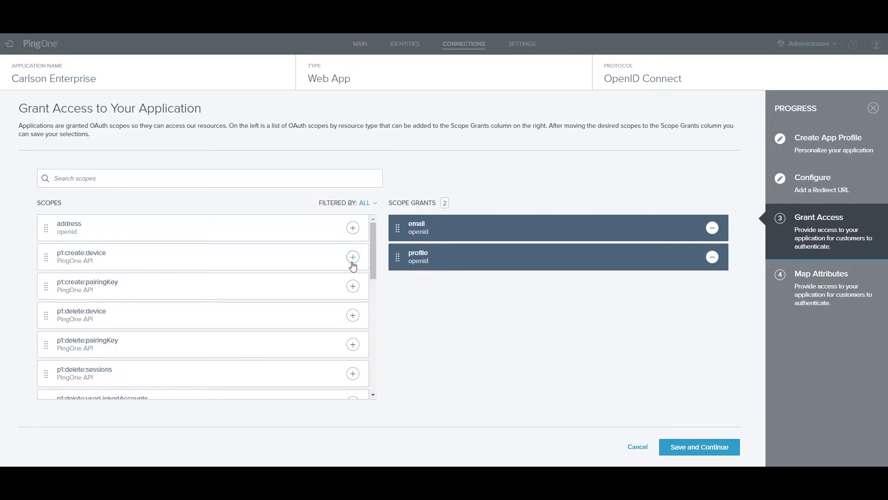
{"action": "scroll", "coordinate": [366, 324], "scroll_direction": "down", "scroll_amount": 5}
{"action": "scroll", "coordinate": [365, 329], "scroll_direction": "down", "scroll_amount": 3}
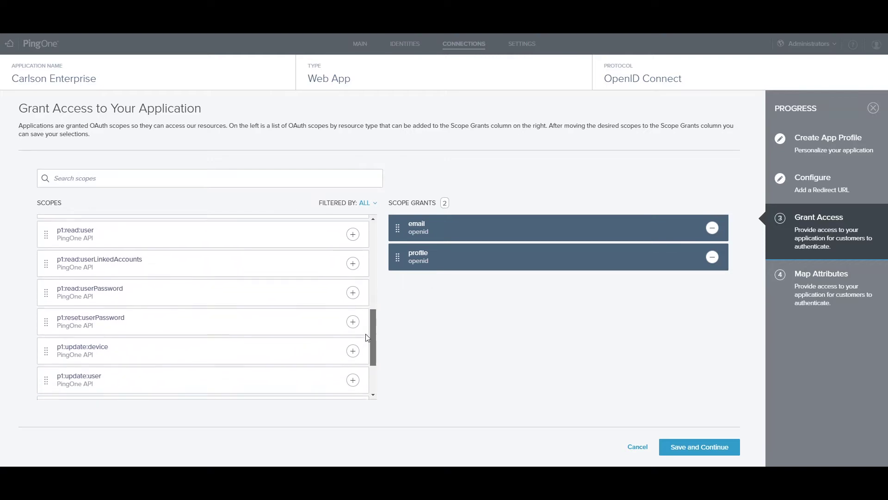
{"action": "scroll", "coordinate": [369, 359], "scroll_direction": "down", "scroll_amount": 1}
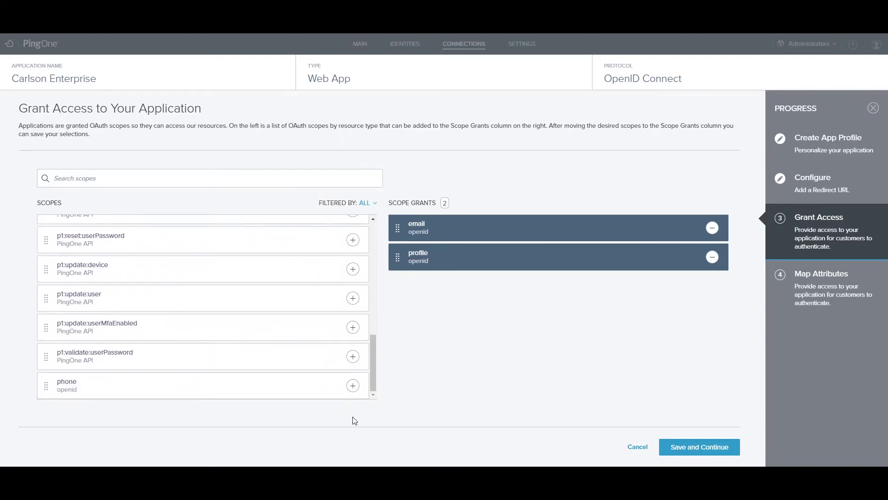
{"action": "left_click", "coordinate": [353, 389]}
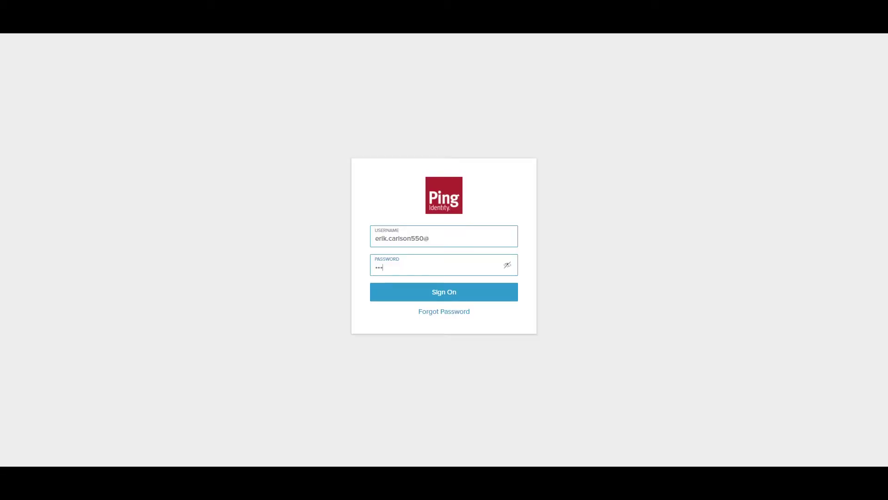
- Sign on with the account password and add a new Web App application configured with OIDC
{"action": "type", "text": "••••"}
{"action": "type", "text": "••"}
{"action": "key", "text": "Return"}
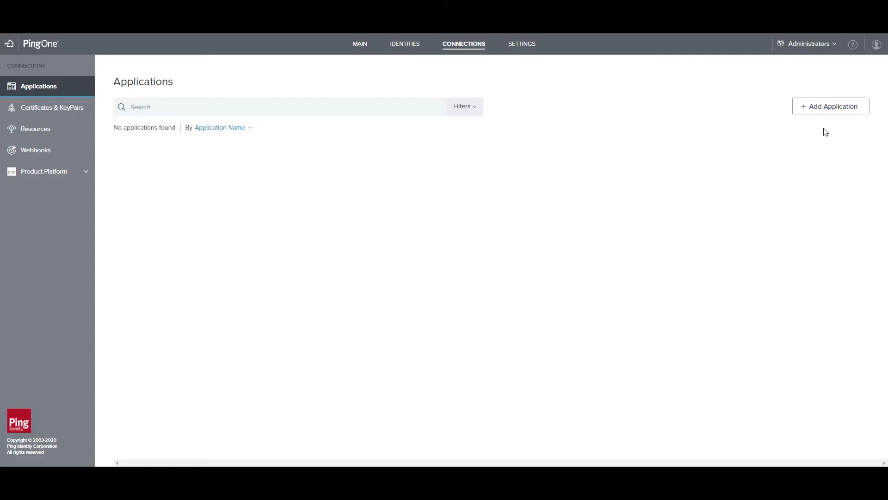
{"action": "left_click", "coordinate": [820, 113]}
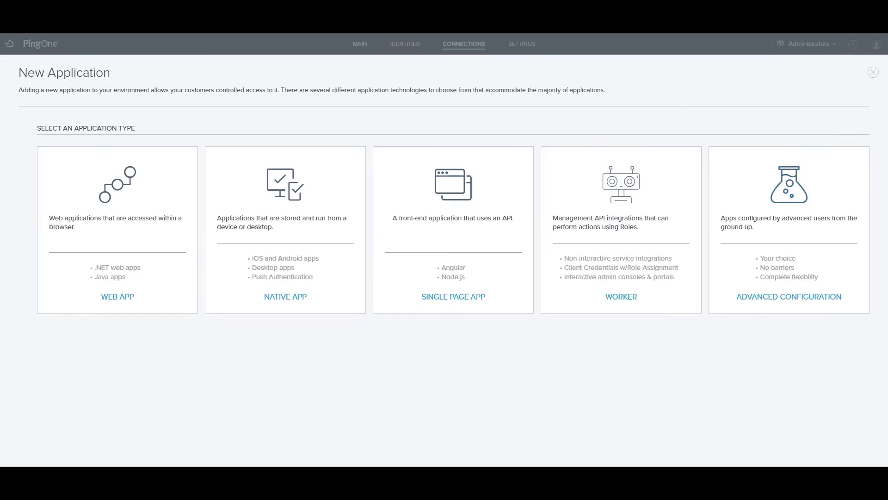
{"action": "left_click", "coordinate": [118, 296]}
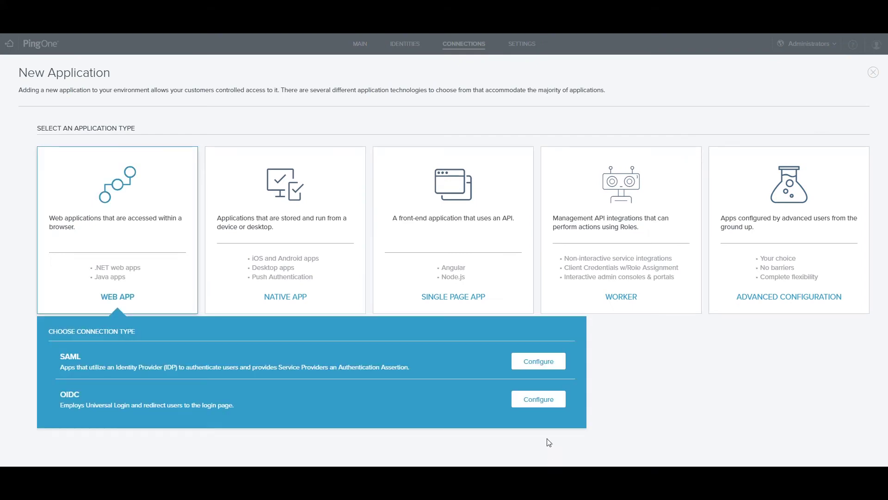
{"action": "left_click", "coordinate": [540, 399]}
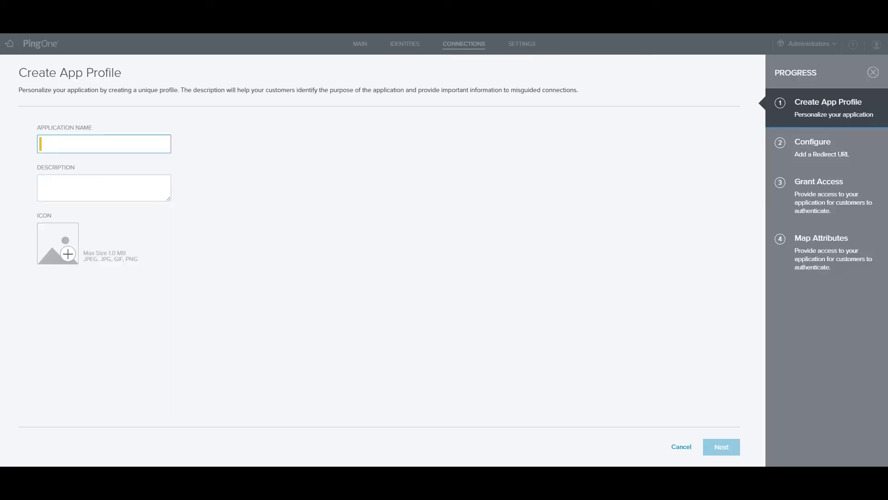
- Name the app 'Carlson Enterprise' and set the pasted portal redirect URL ending in /oidc/signin-oidc
{"action": "type", "text": "C"}
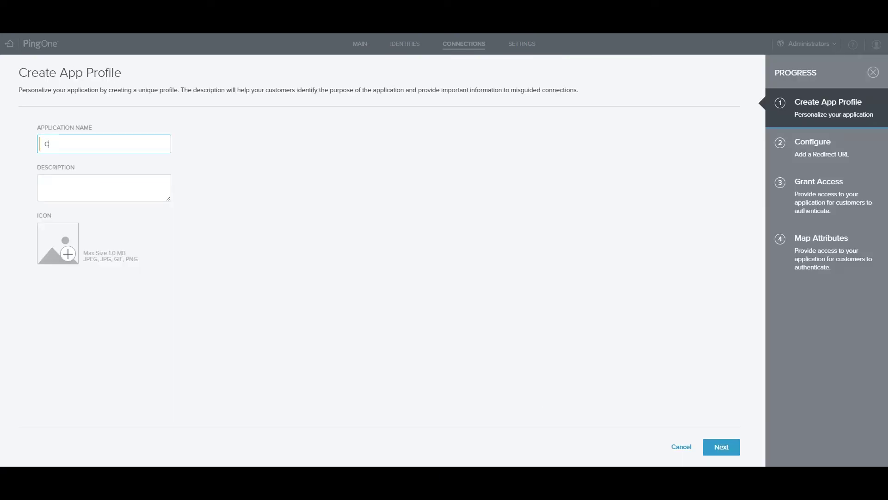
{"action": "type", "text": "arlson Enterprise"}
{"action": "key", "text": "Return"}
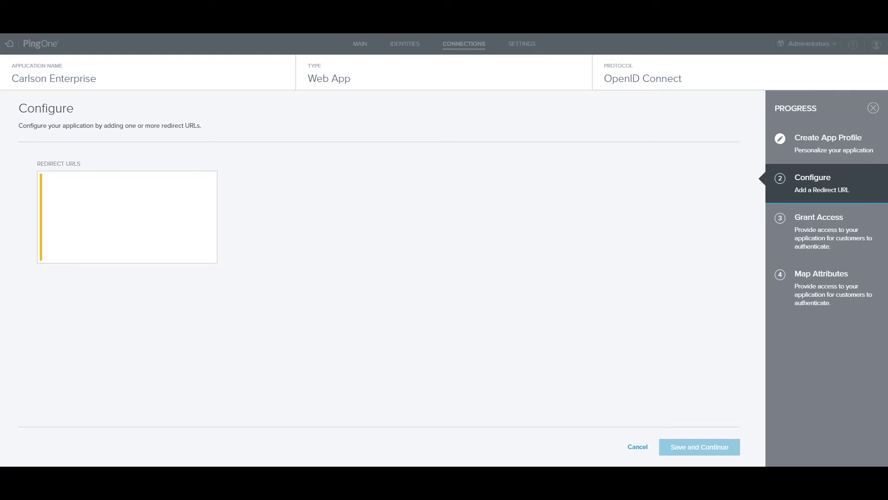
{"action": "key", "text": "ctrl+v"}
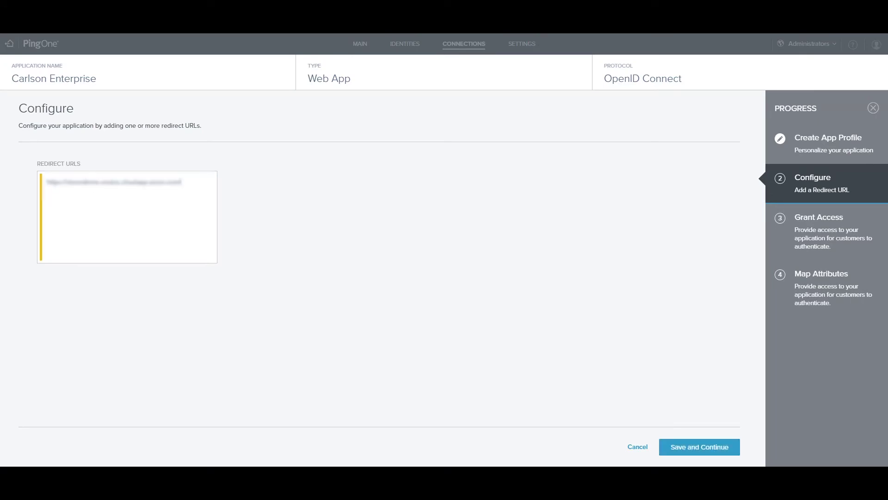
{"action": "key", "text": "Return"}
{"action": "key", "text": "BackSpace"}
{"action": "type", "text": "/oidc/signin"}
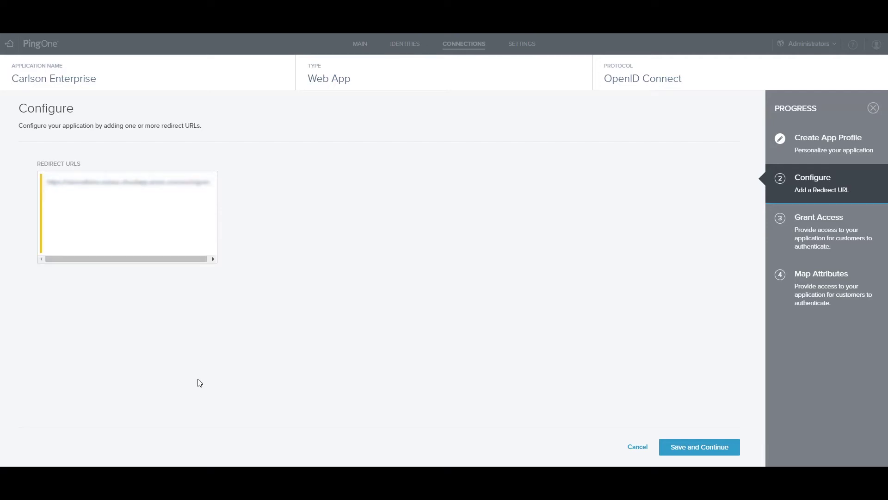
{"action": "type", "text": "-oidc"}
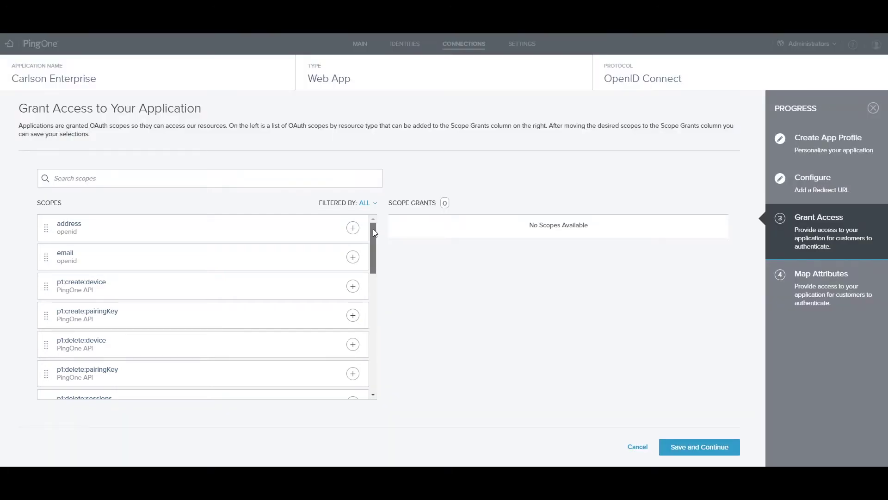
- Grant the profile and email scopes to Carlson Enterprise and save the scope step
{"action": "left_click_drag", "start_coordinate": [372, 229], "coordinate": [371, 261]}
{"action": "left_click", "coordinate": [353, 385]}
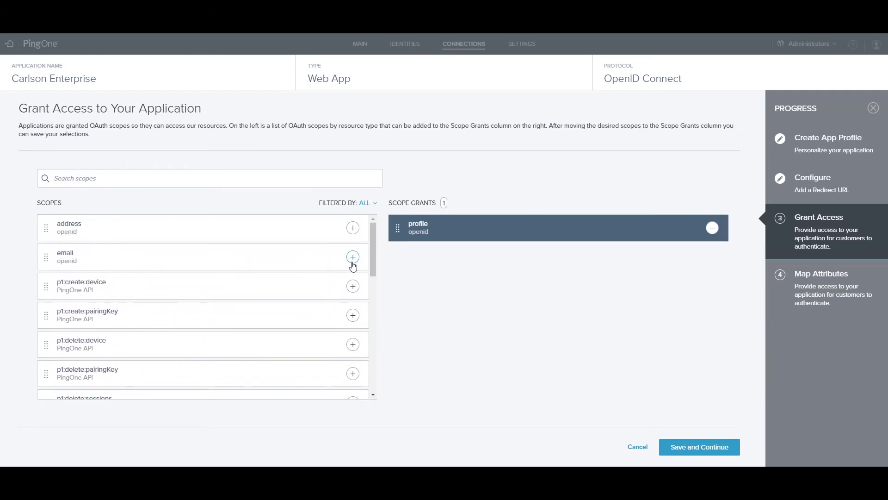
{"action": "left_click", "coordinate": [353, 257]}
{"action": "left_click", "coordinate": [707, 455]}
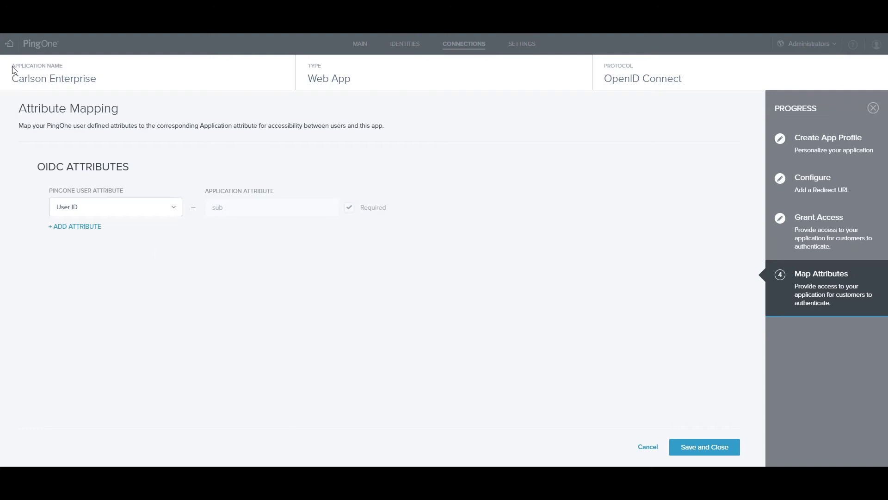
- Add PingOne user attribute mappings: Given Name to FirstName and Email Address to EmailAddress
{"action": "left_click", "coordinate": [76, 230]}
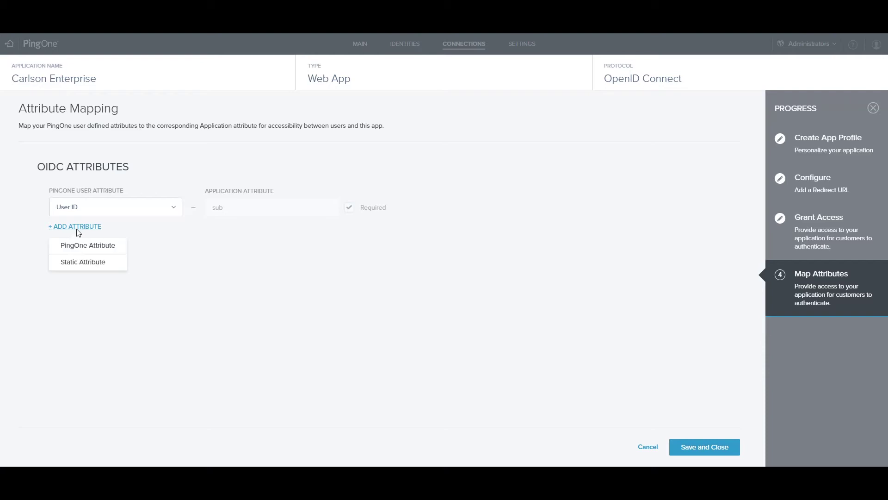
{"action": "left_click", "coordinate": [81, 252]}
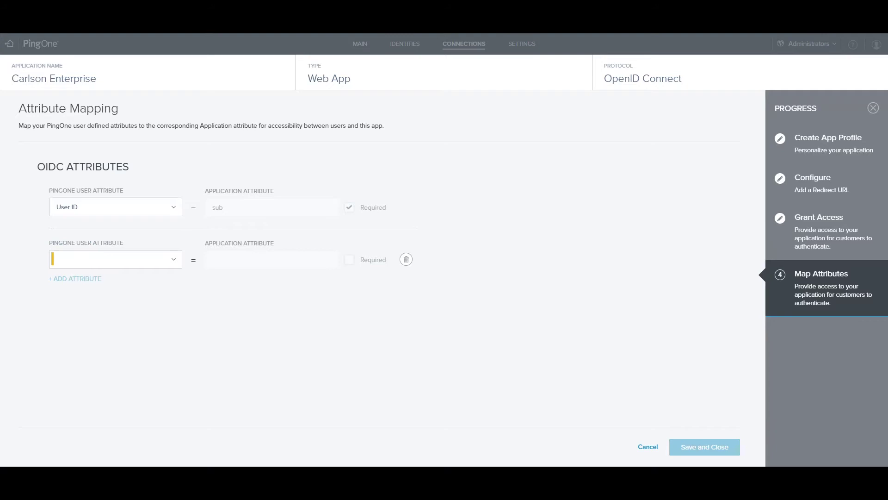
{"action": "left_click", "coordinate": [163, 258]}
{"action": "type", "text": "giv"}
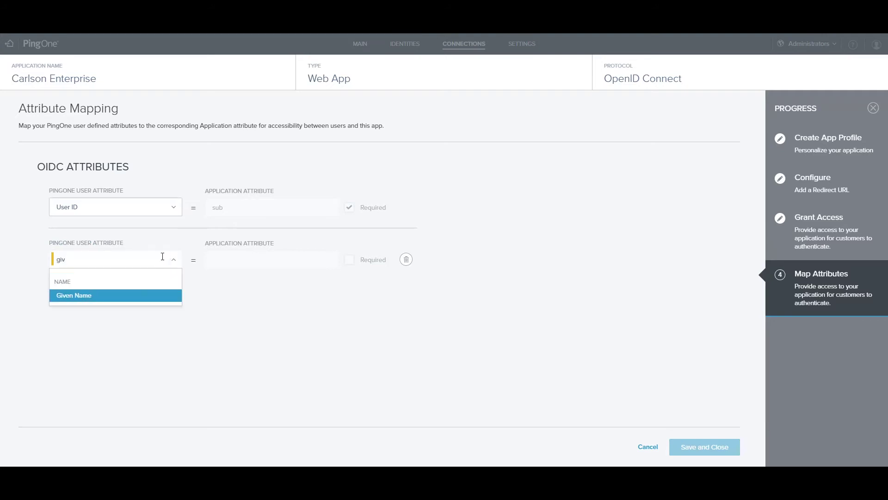
{"action": "key", "text": "Tab"}
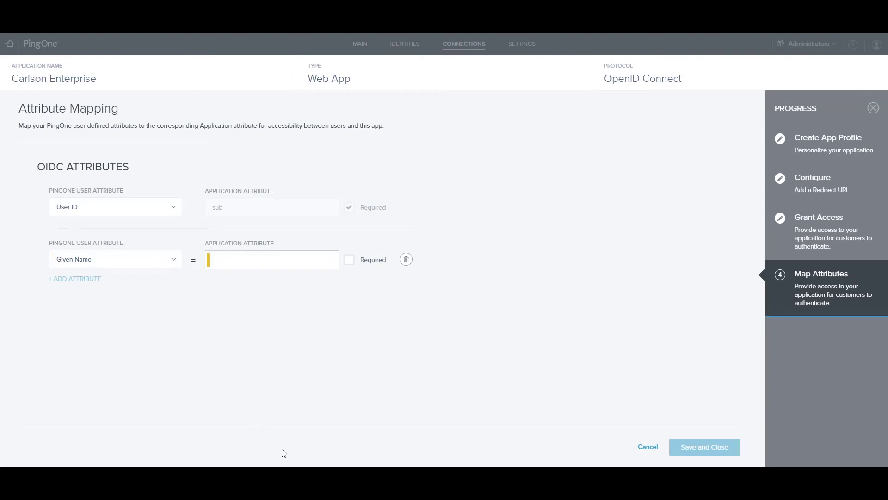
{"action": "type", "text": "Firs"}
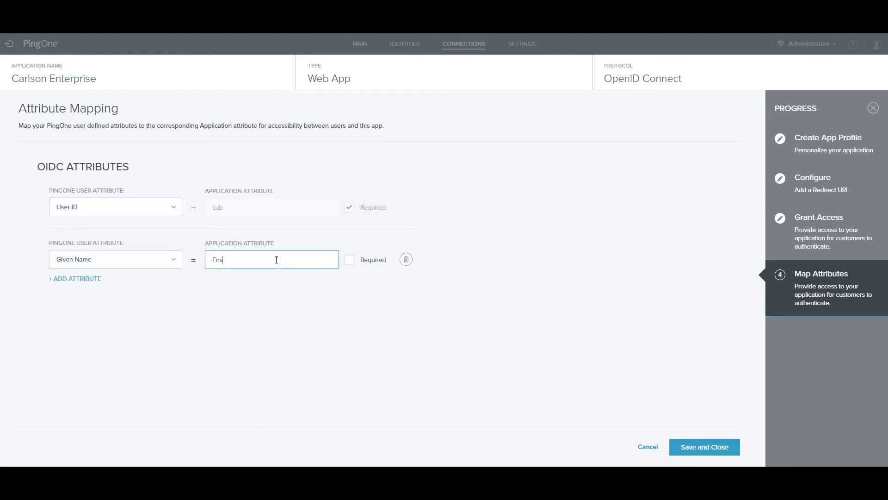
{"action": "type", "text": "tName"}
{"action": "key", "text": "Return"}
{"action": "type", "text": "email"}
{"action": "key", "text": "Tab"}
{"action": "type", "text": "EmailAddress"}
{"action": "left_click", "coordinate": [350, 316]}
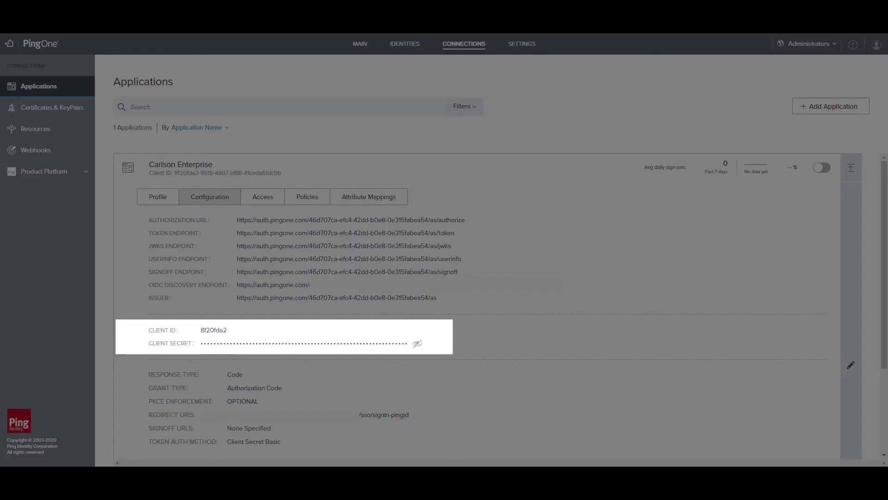
- Copy the OIDC discovery endpoint and set token endpoint authentication to Client Secret Post
{"action": "triple_click", "coordinate": [534, 289]}
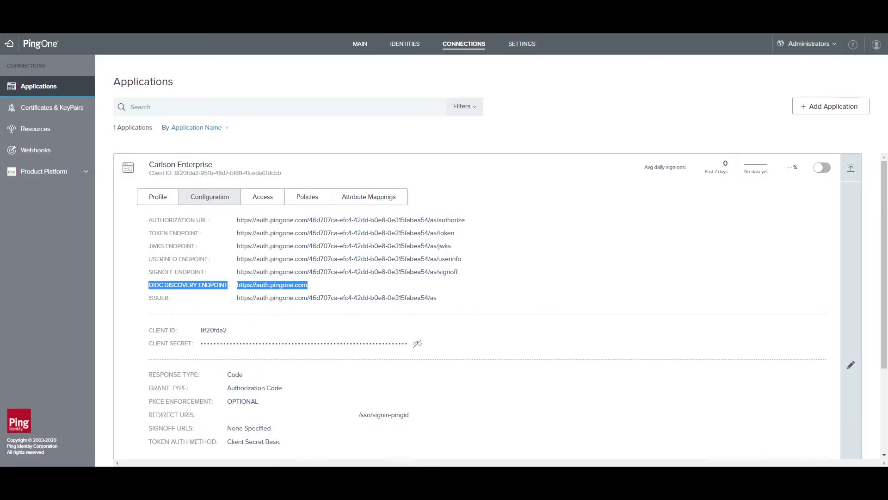
{"action": "left_click", "coordinate": [850, 364]}
{"action": "left_click_drag", "start_coordinate": [883, 190], "coordinate": [881, 337]}
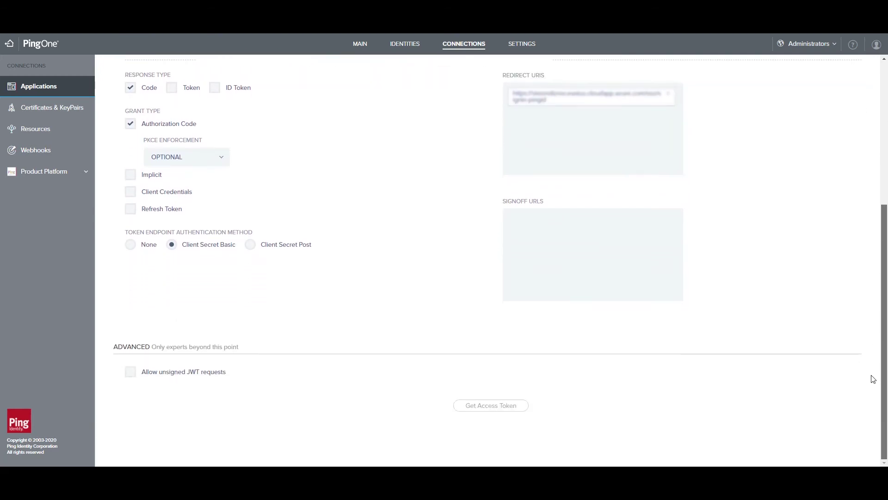
{"action": "scroll", "coordinate": [250, 296], "scroll_direction": "up", "scroll_amount": 1}
{"action": "left_click", "coordinate": [250, 292]}
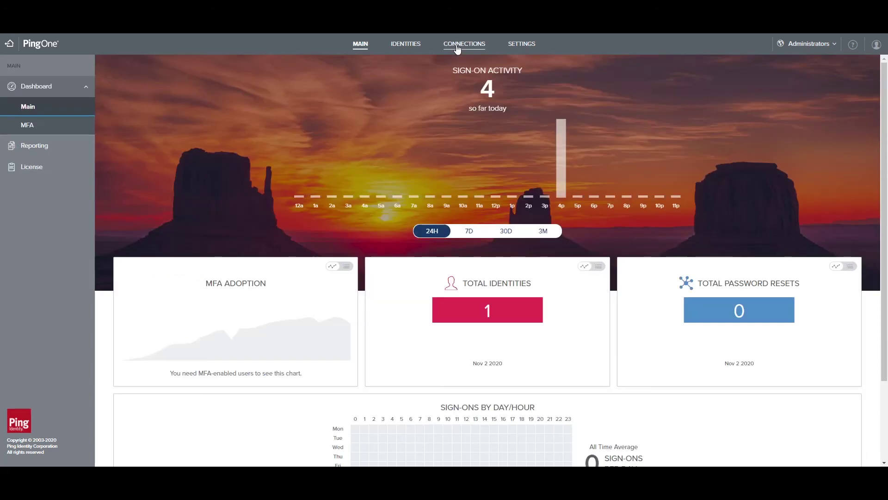
- Enable the Carlson Enterprise application from the connected applications list, keeping Client Secret Post
{"action": "left_click", "coordinate": [457, 46]}
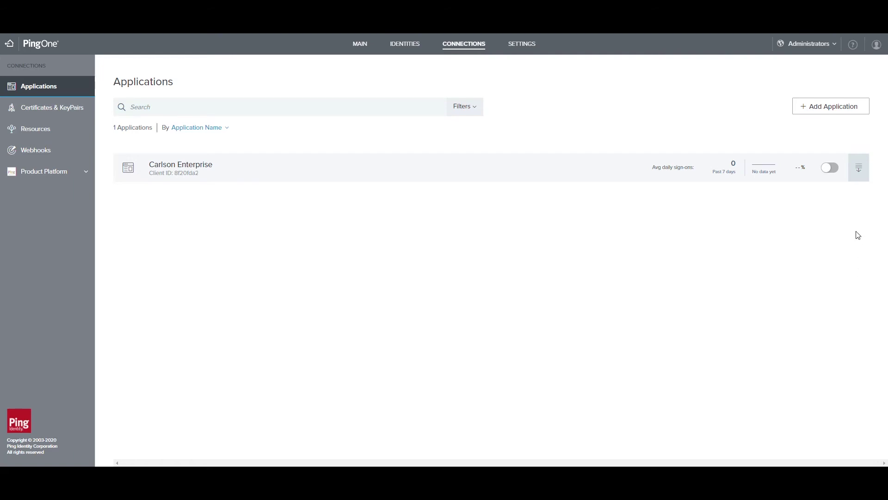
{"action": "left_click", "coordinate": [857, 177]}
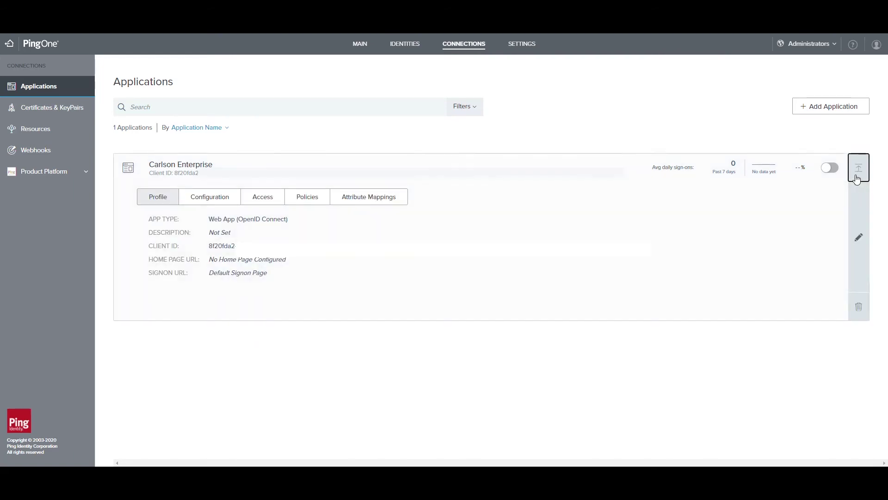
{"action": "left_click", "coordinate": [830, 172]}
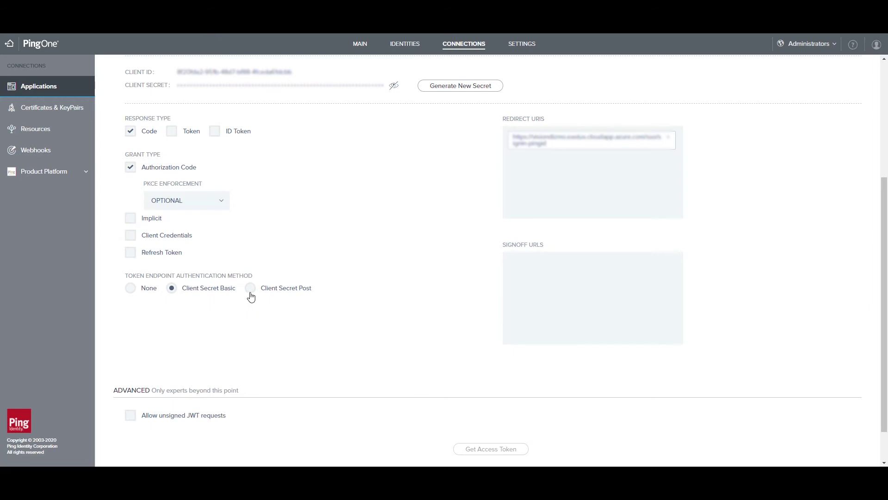
{"action": "left_click", "coordinate": [251, 289]}
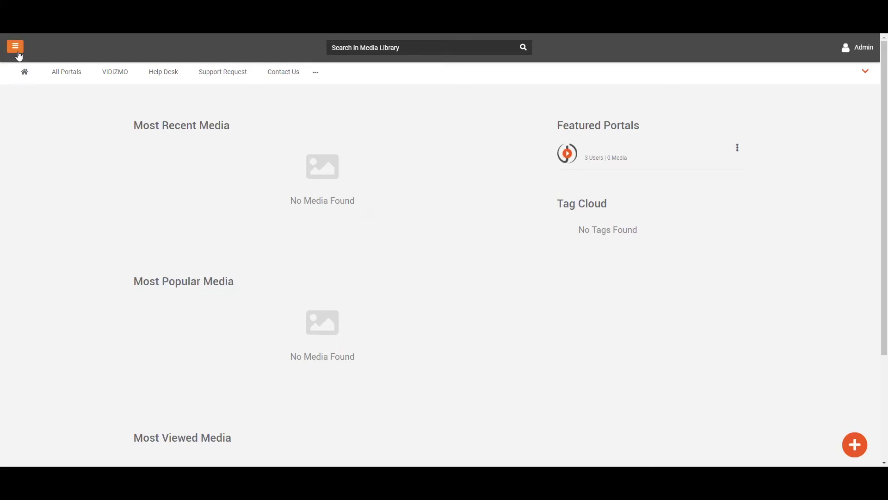
- Go to Portal Settings > Apps > Single Sign-On and open the PingID gear settings
{"action": "left_click", "coordinate": [16, 48]}
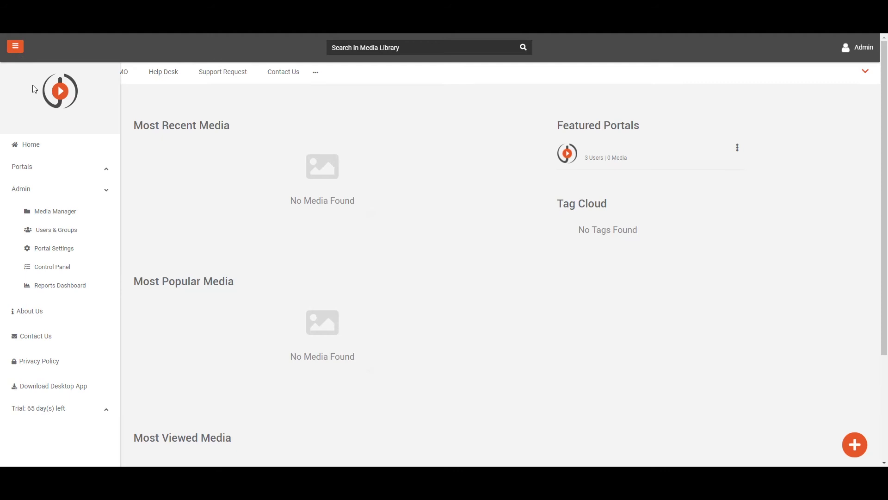
{"action": "left_click", "coordinate": [43, 254]}
{"action": "left_click", "coordinate": [40, 238]}
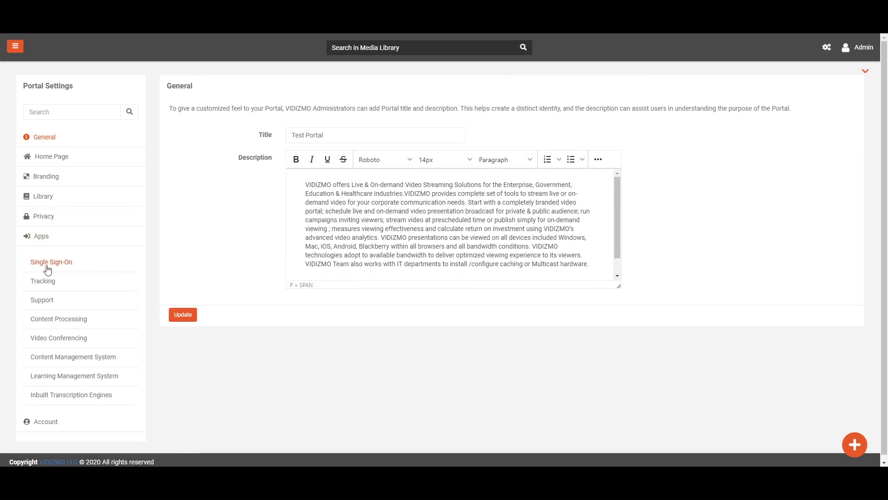
{"action": "left_click", "coordinate": [48, 264]}
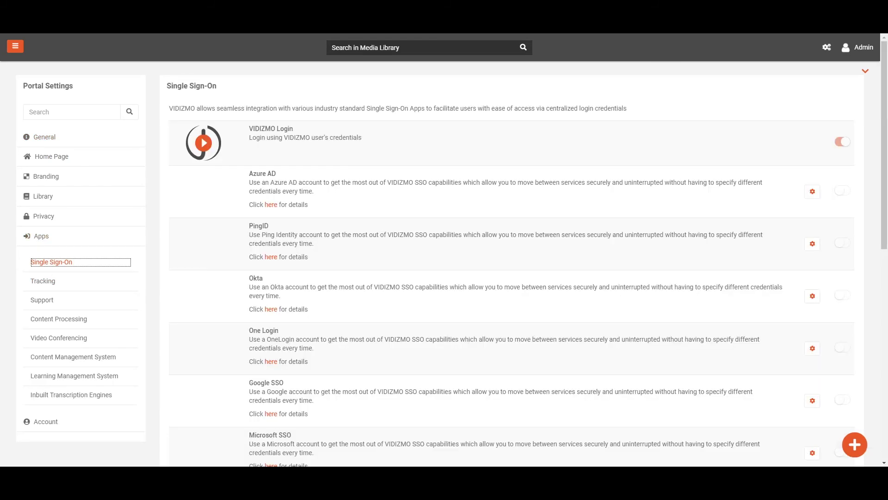
{"action": "left_click", "coordinate": [813, 249]}
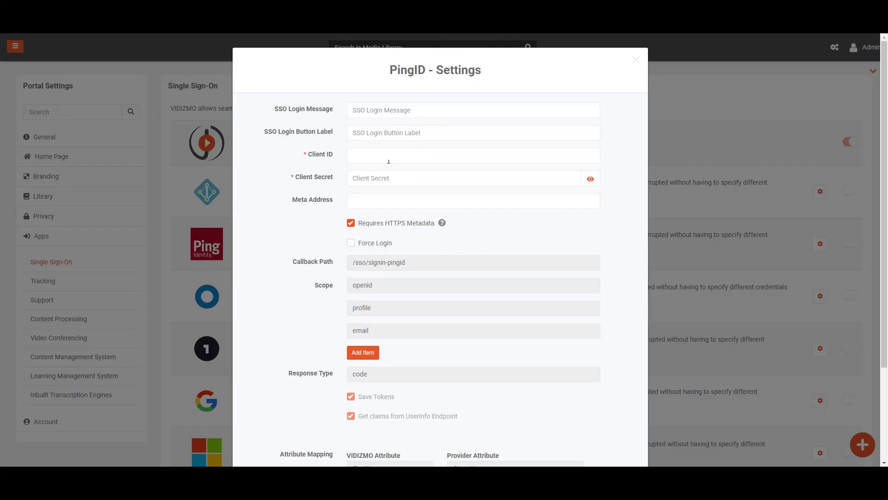
- Paste the PingOne client ID, client secret and OIDC discovery Meta Address, and enable Force Login
{"action": "left_click", "coordinate": [389, 161]}
{"action": "left_click", "coordinate": [418, 179]}
{"action": "key", "text": "ctrl+v"}
{"action": "left_click", "coordinate": [431, 200]}
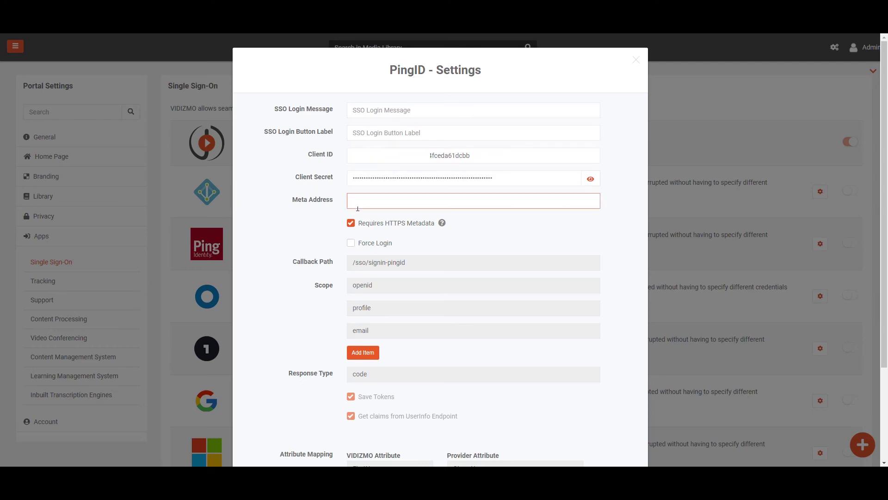
{"action": "key", "text": "ctrl+v"}
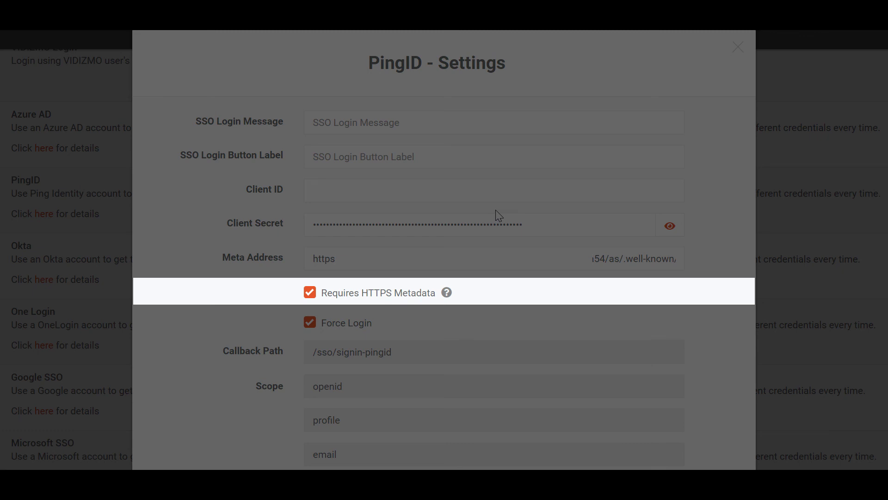
{"action": "left_click", "coordinate": [309, 322]}
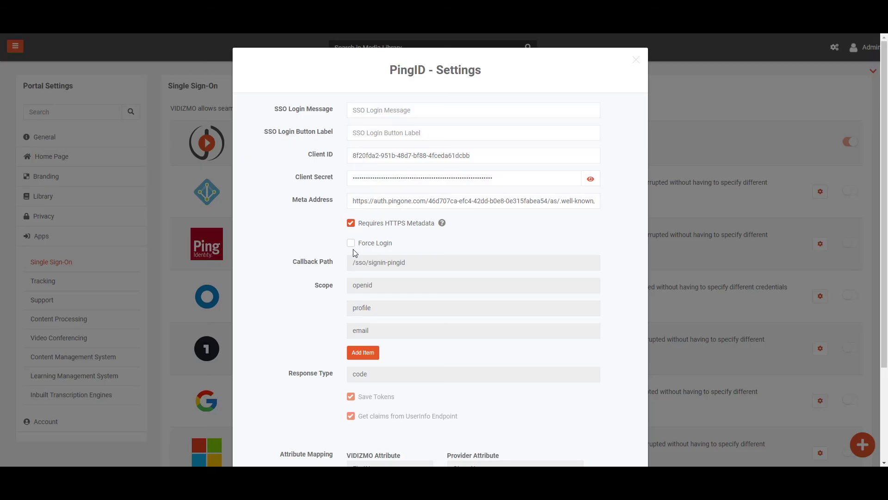
{"action": "left_click", "coordinate": [351, 246]}
{"action": "left_click_drag", "start_coordinate": [885, 53], "coordinate": [886, 149]}
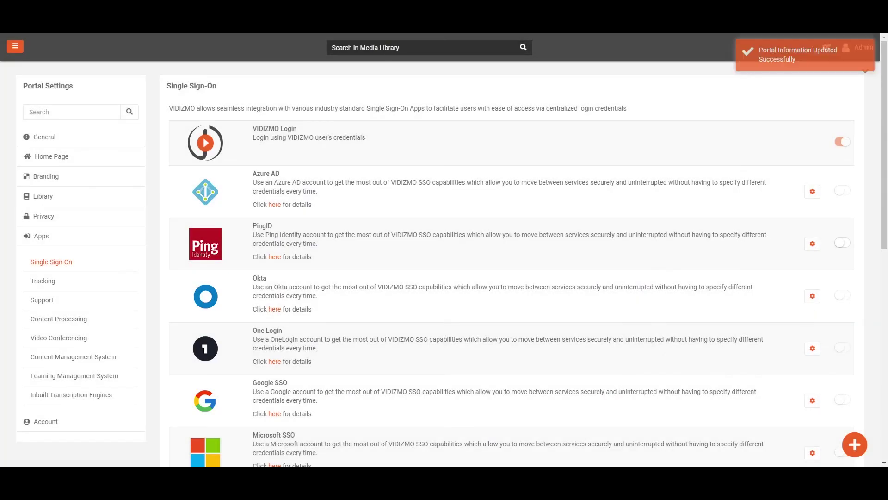
- Sign out of the Test Portal and open its Sign In page showing PINGOpenIdConnect
{"action": "key", "text": "ctrl+minus"}
{"action": "key", "text": "ctrl+minus"}
{"action": "key", "text": "ctrl+minus"}
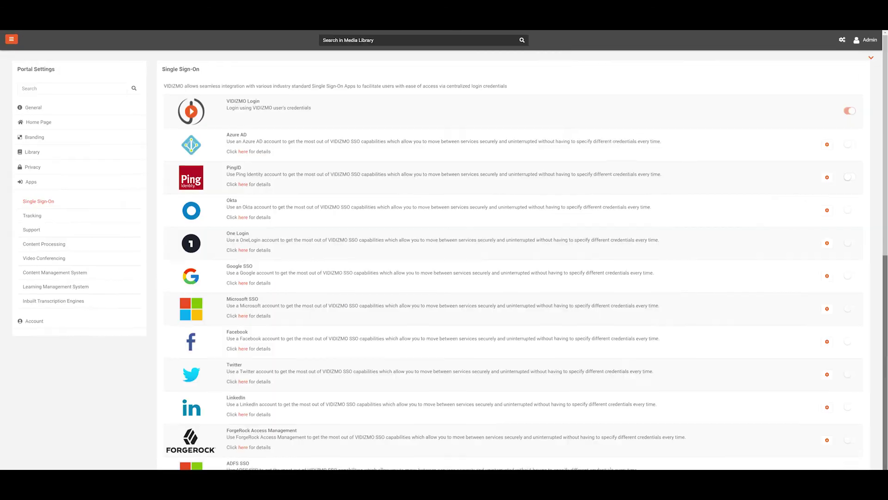
{"action": "scroll", "coordinate": [658, 441], "scroll_direction": "down", "scroll_amount": 1}
{"action": "scroll", "coordinate": [444, 250], "scroll_direction": "down", "scroll_amount": 2}
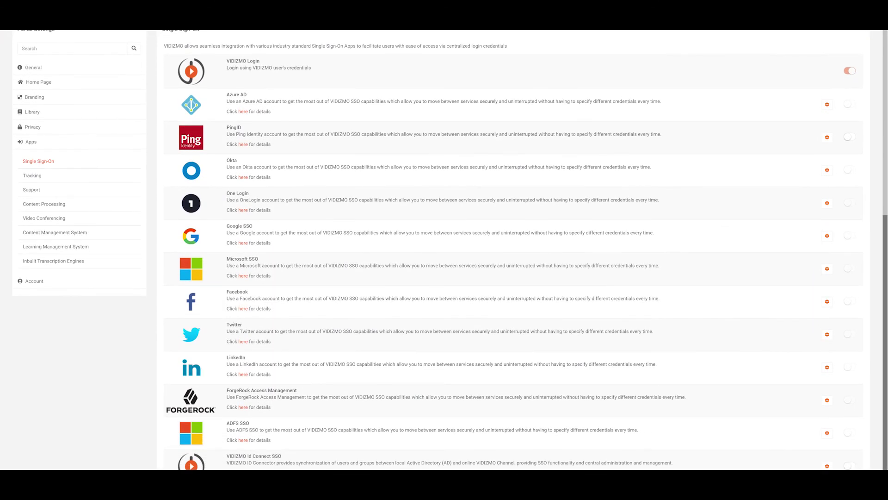
{"action": "scroll", "coordinate": [444, 250], "scroll_direction": "down", "scroll_amount": 2}
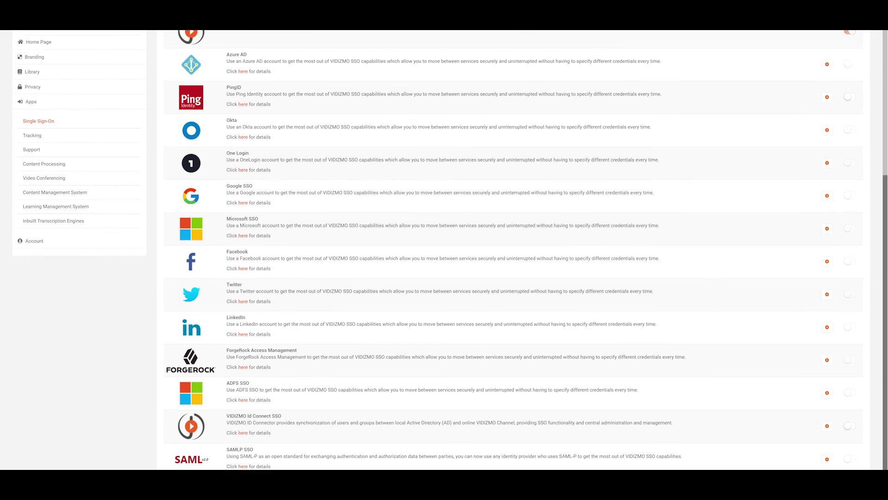
{"action": "scroll", "coordinate": [444, 250], "scroll_direction": "down", "scroll_amount": 2}
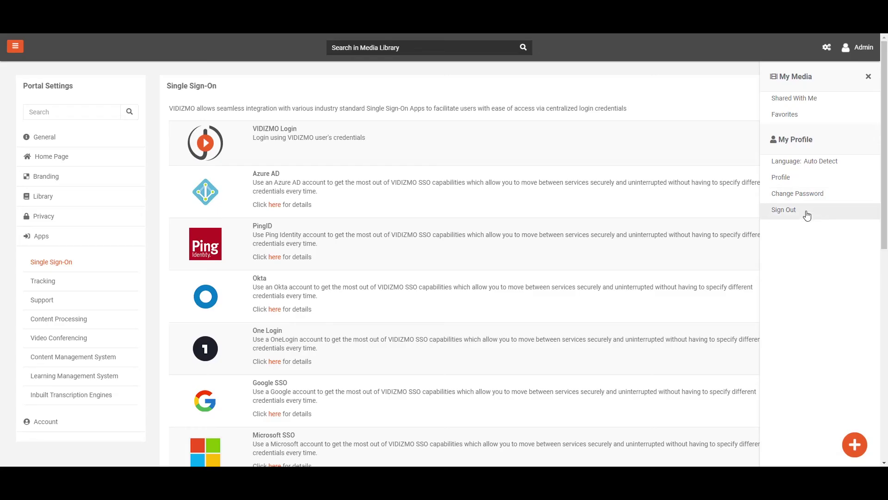
{"action": "left_click", "coordinate": [806, 208]}
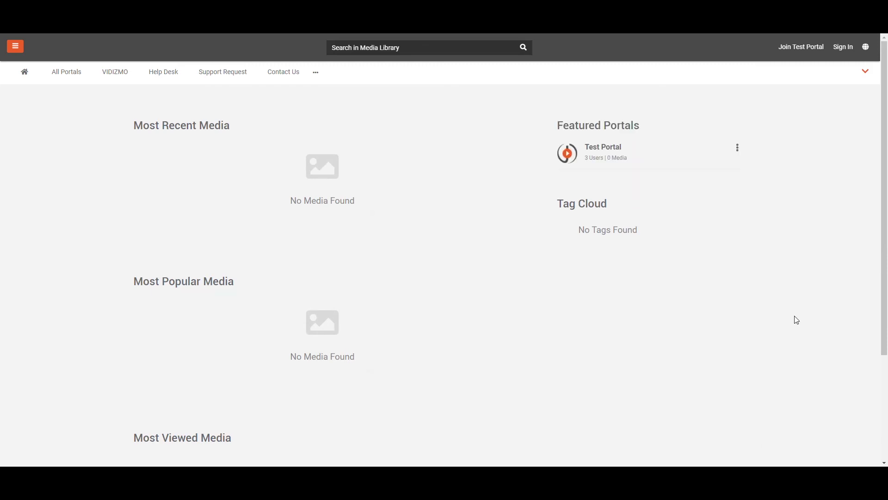
{"action": "left_click", "coordinate": [847, 46]}
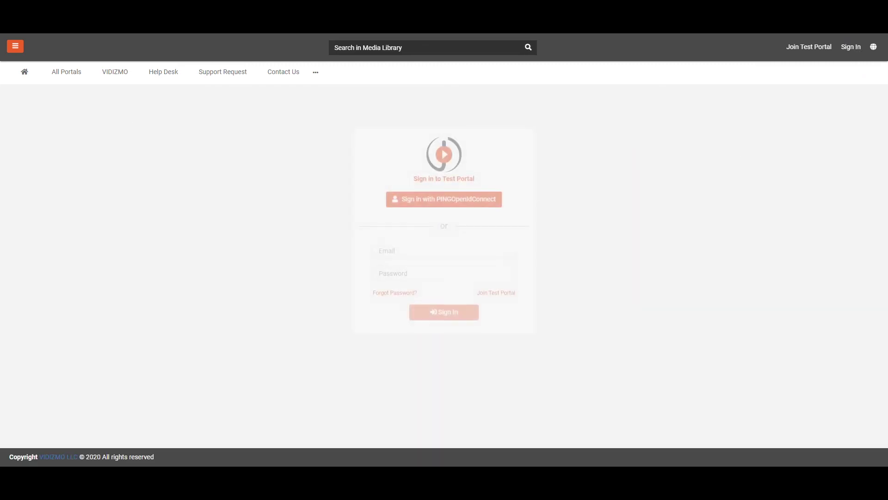